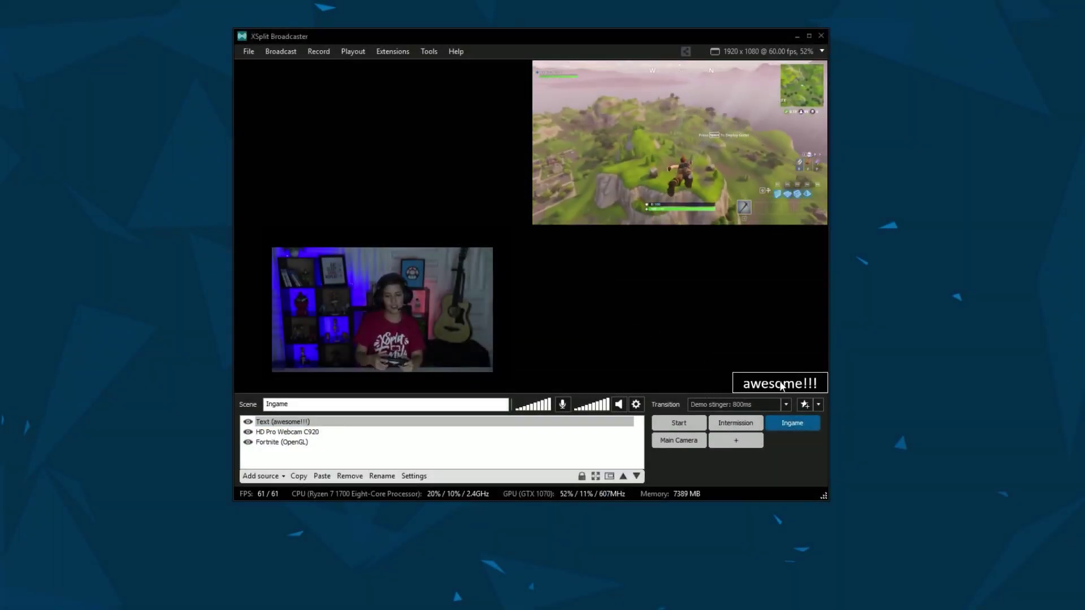
- Add the Player.me webpage overlay source, create five new scenes, and drop Dance.mp4 into Intermission
left_click(261, 476)
left_click(286, 539)
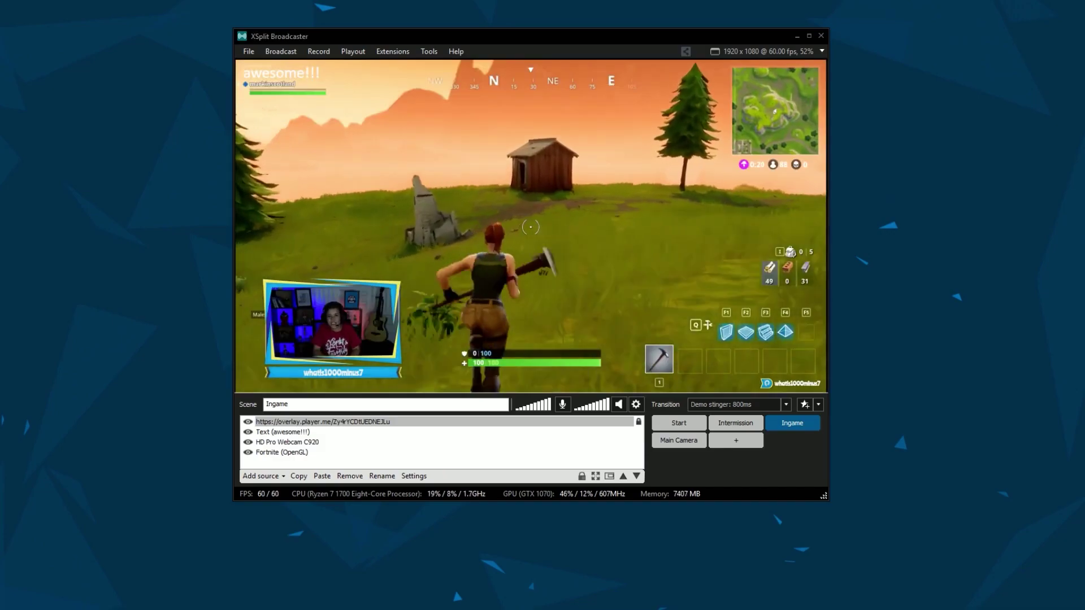
left_click(736, 440)
left_click(792, 440)
left_click(679, 457)
left_click(736, 458)
left_click(792, 458)
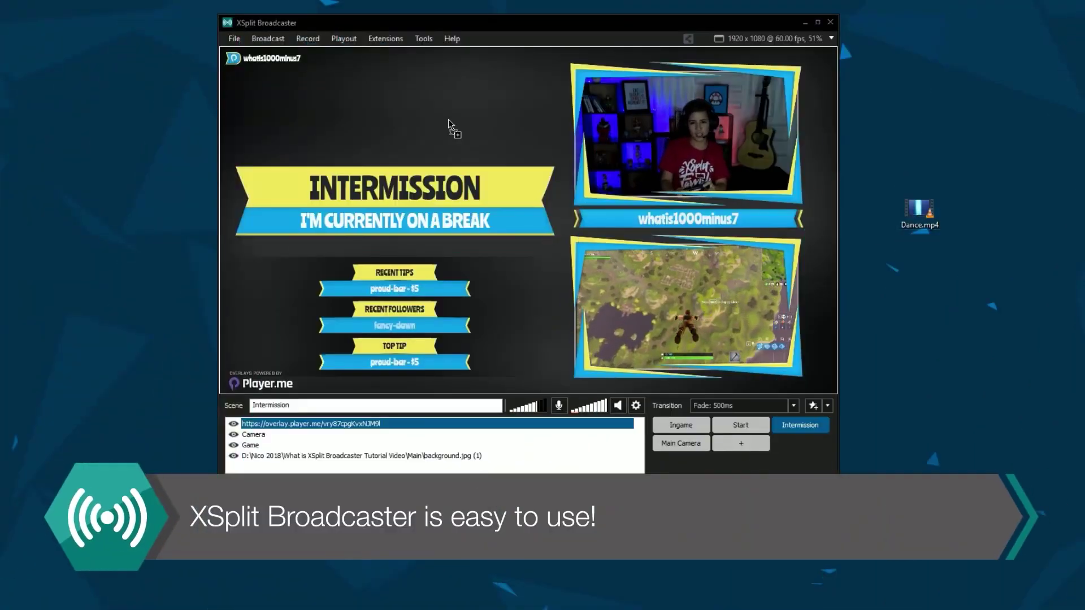
left_click_drag(449, 124, 449, 125)
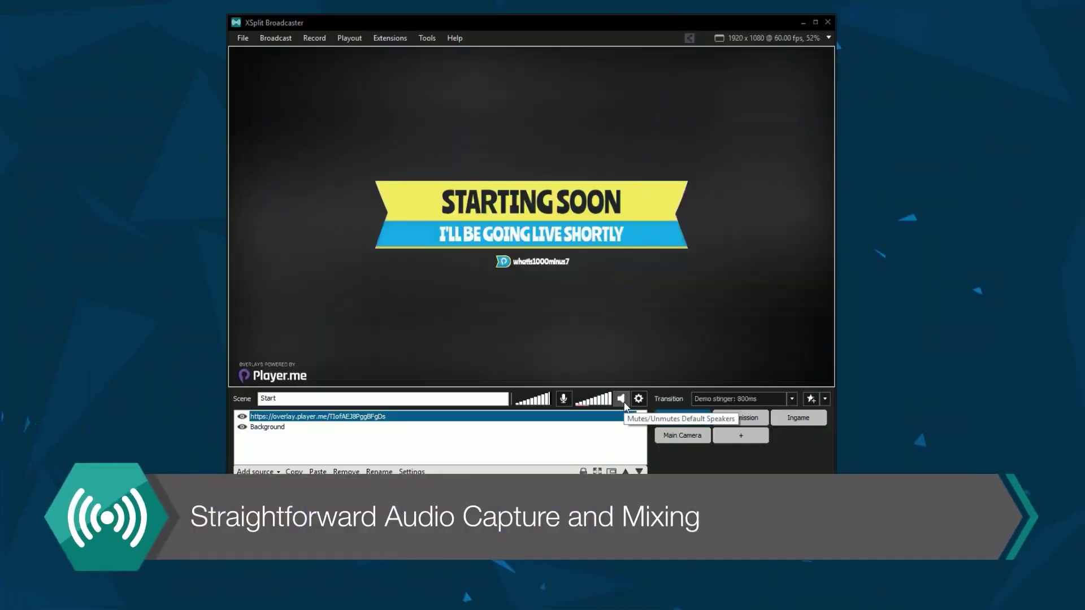
- Keep Default Speakers for system sound and use the HD Pro Webcam C920 microphone
left_click(638, 399)
left_click(500, 143)
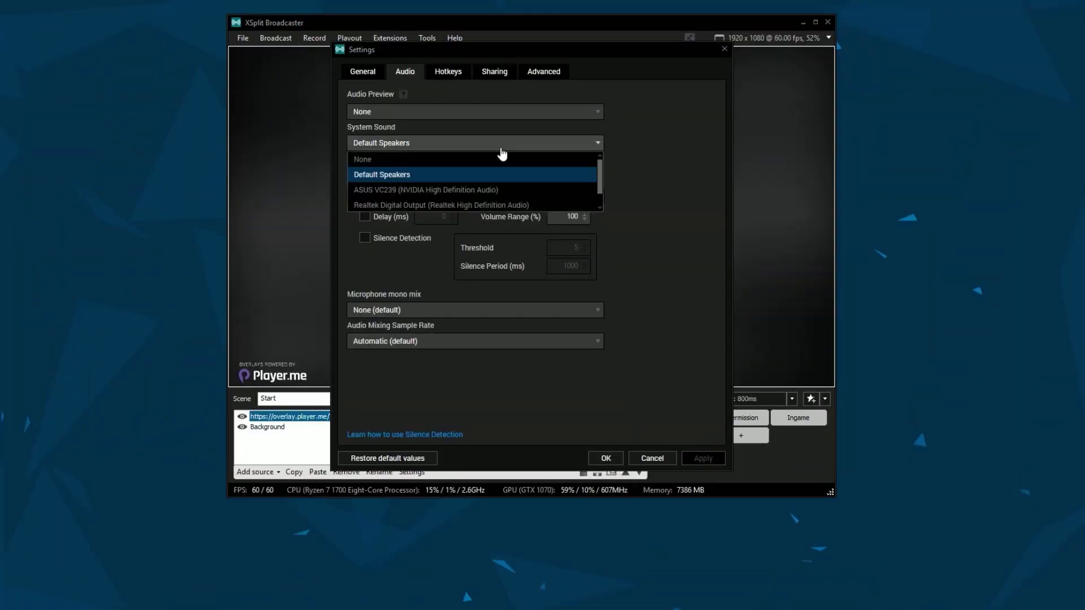
left_click(499, 175)
left_click(497, 195)
left_click(509, 242)
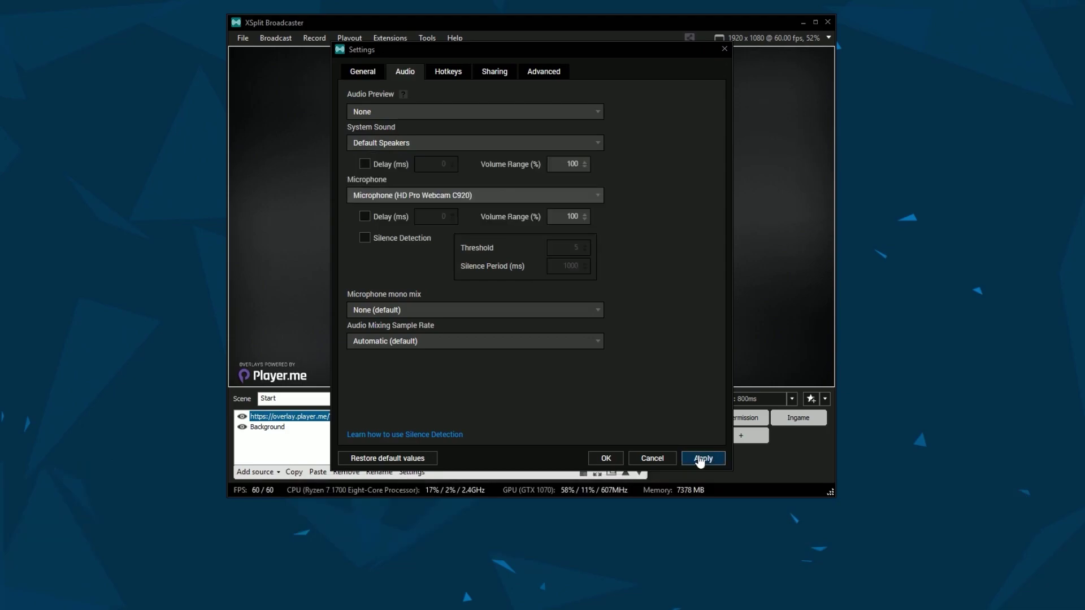
left_click(606, 459)
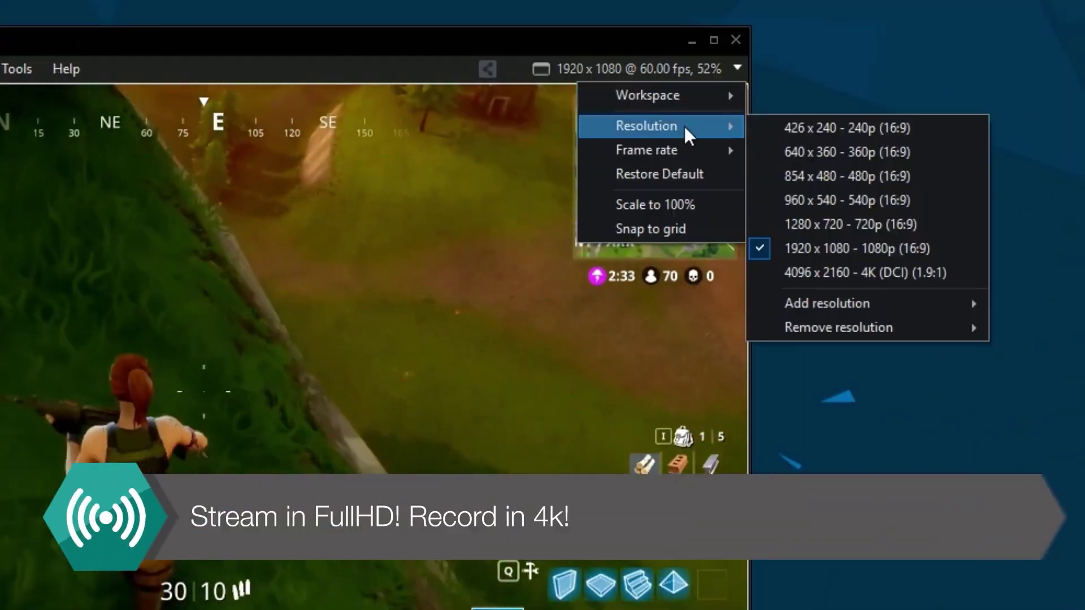
- Set the output resolution to 4096x2160 with a custom 240 fps frame rate
left_click(860, 265)
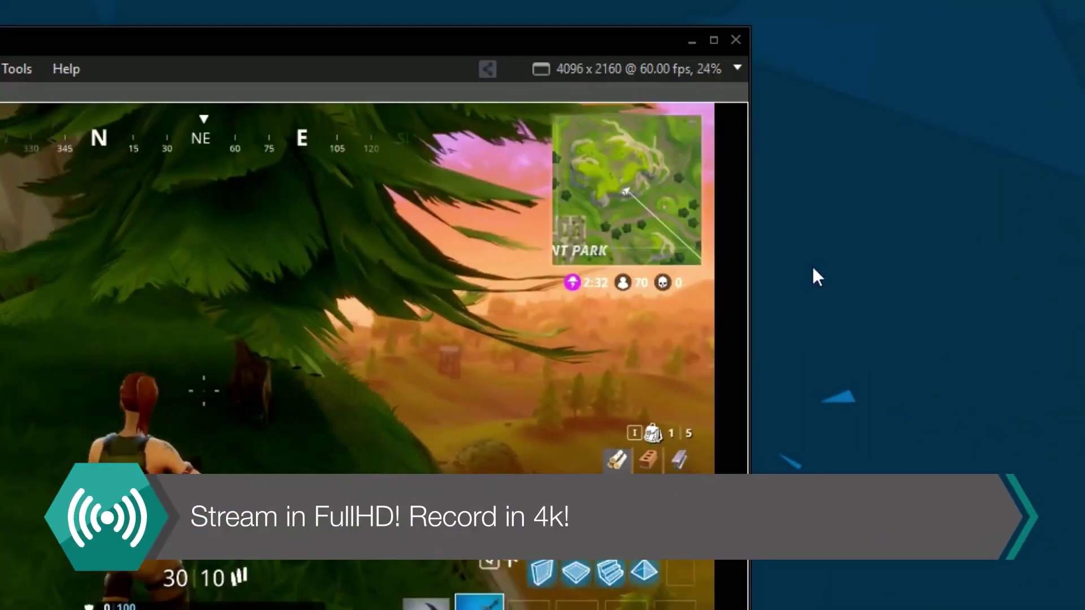
left_click(793, 36)
mouse_move(683, 150)
left_click(803, 150)
type("240")
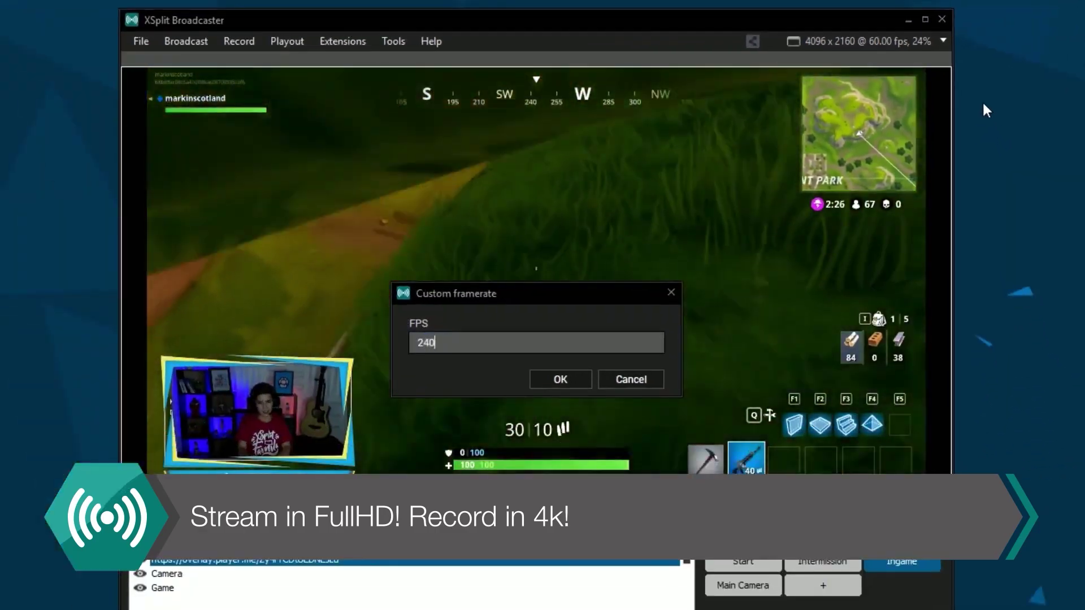
left_click(561, 379)
left_click(653, 436)
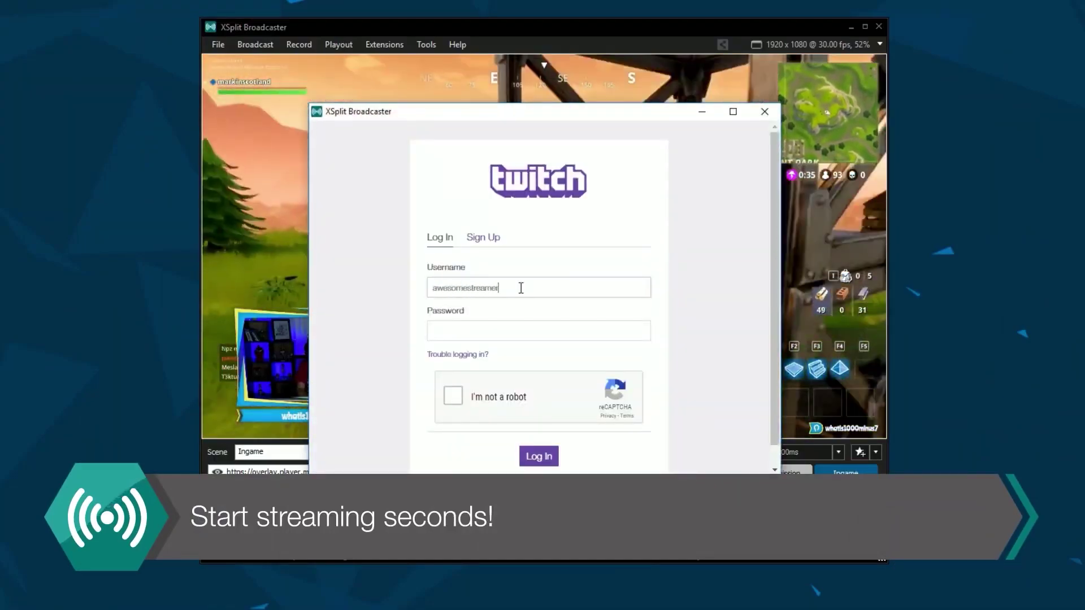
- Log in to Twitch to finish the channel setup wizard, then open the local recordings
key("Tab")
left_click(453, 396)
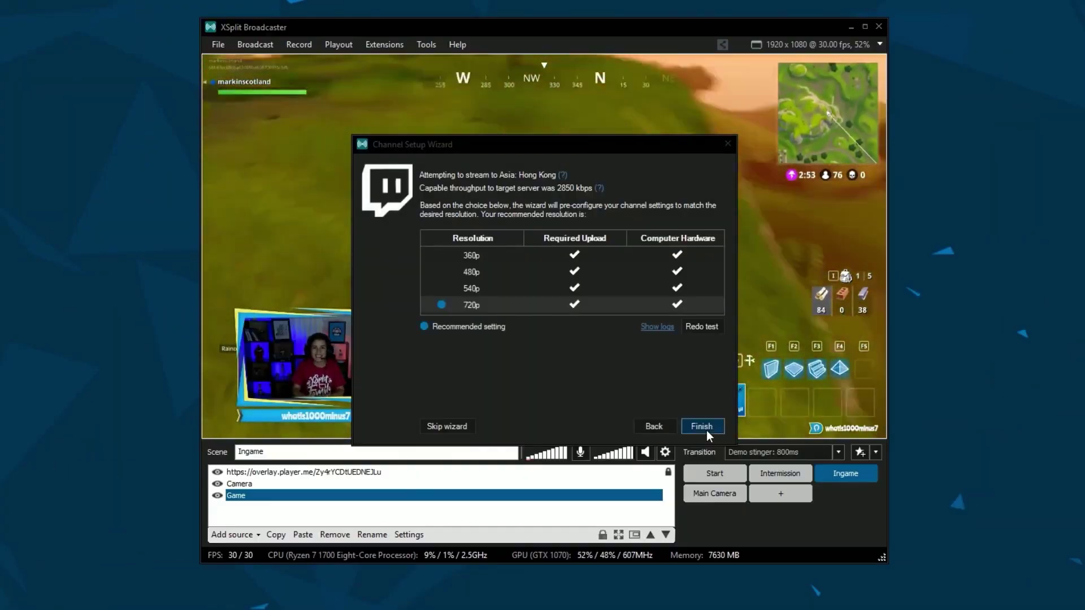
left_click(706, 427)
left_click(546, 369)
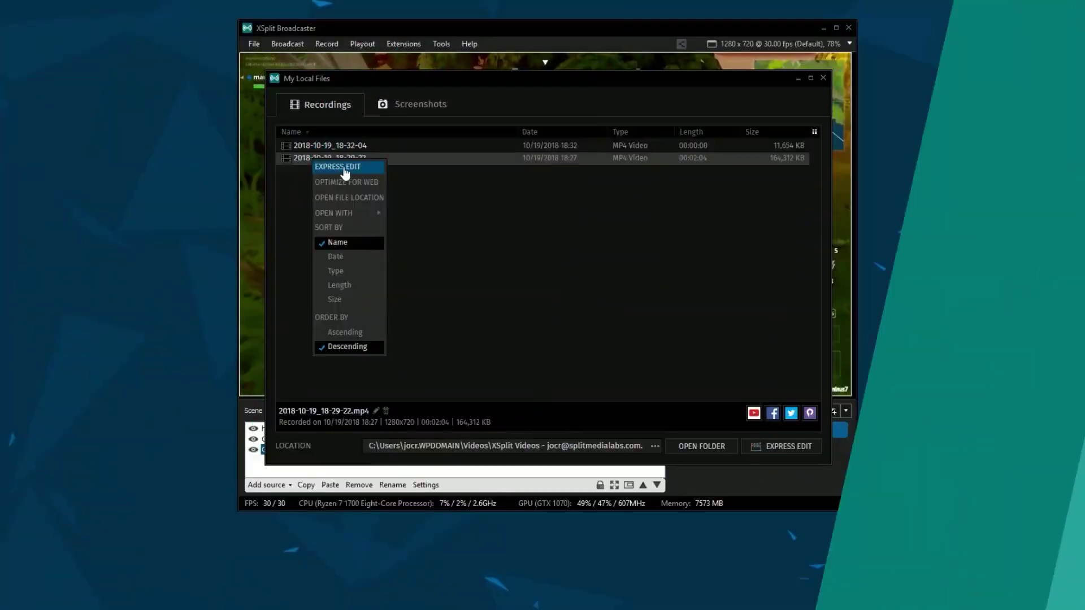
left_click(346, 170)
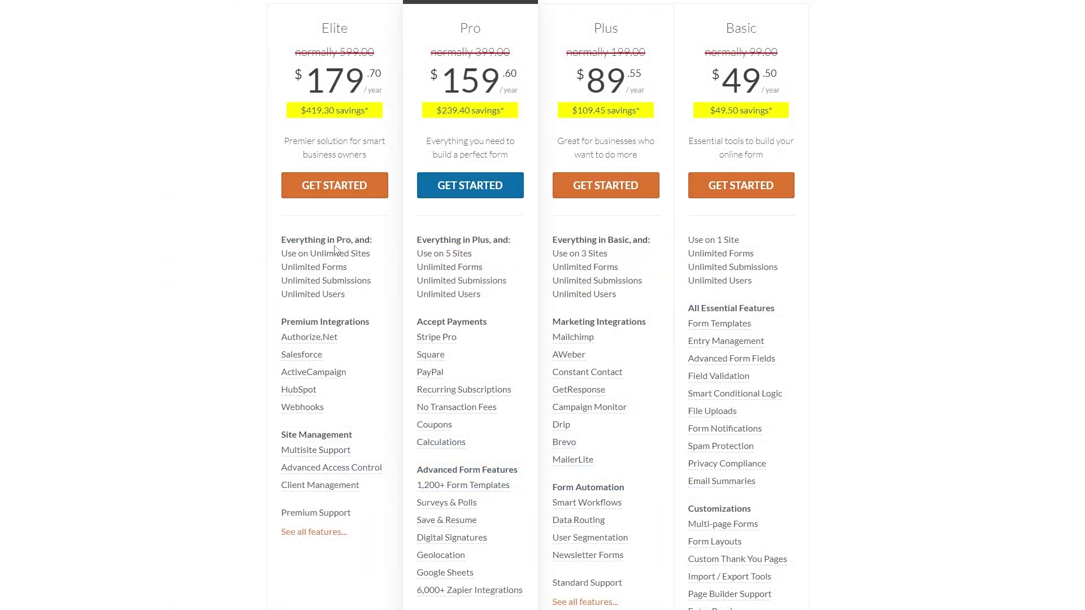
mouse_move(700, 367)
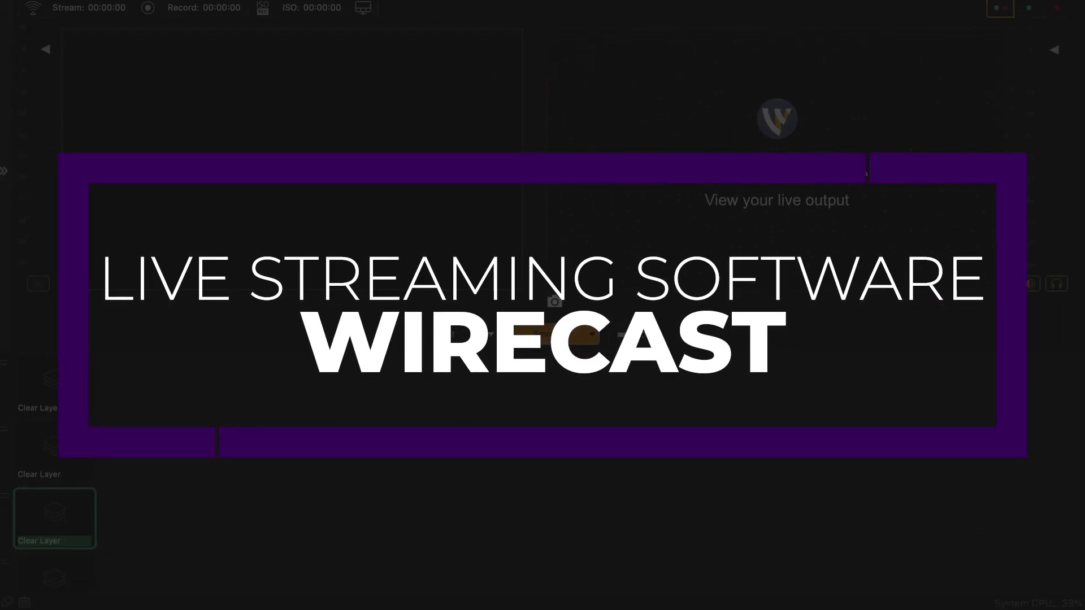
- Add the FaceTime HD Camera Video as a shot on Main Layer 3
left_click(142, 519)
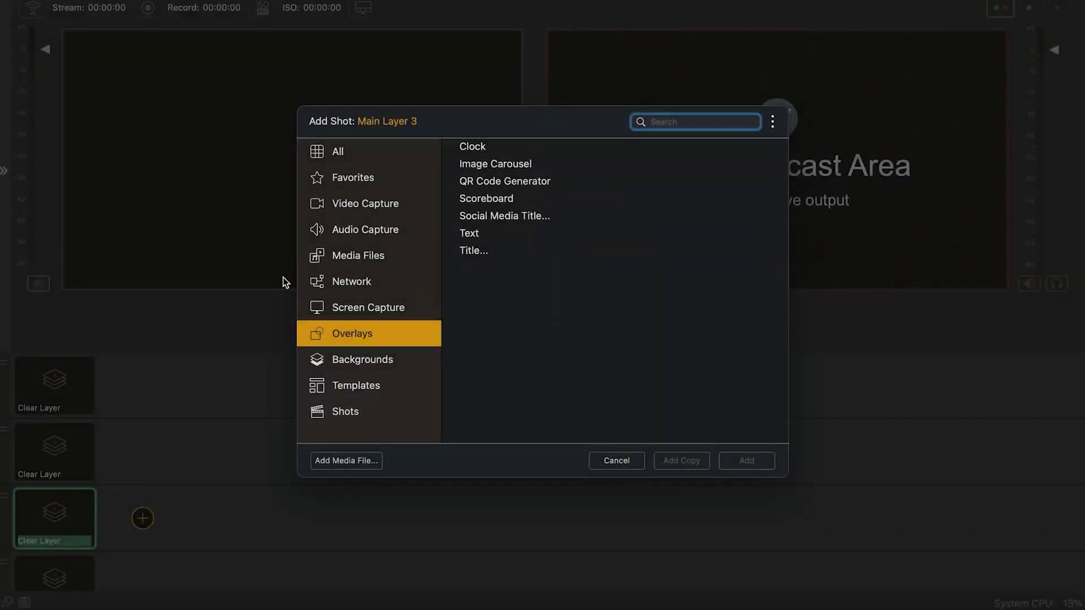
left_click(359, 206)
left_click(520, 164)
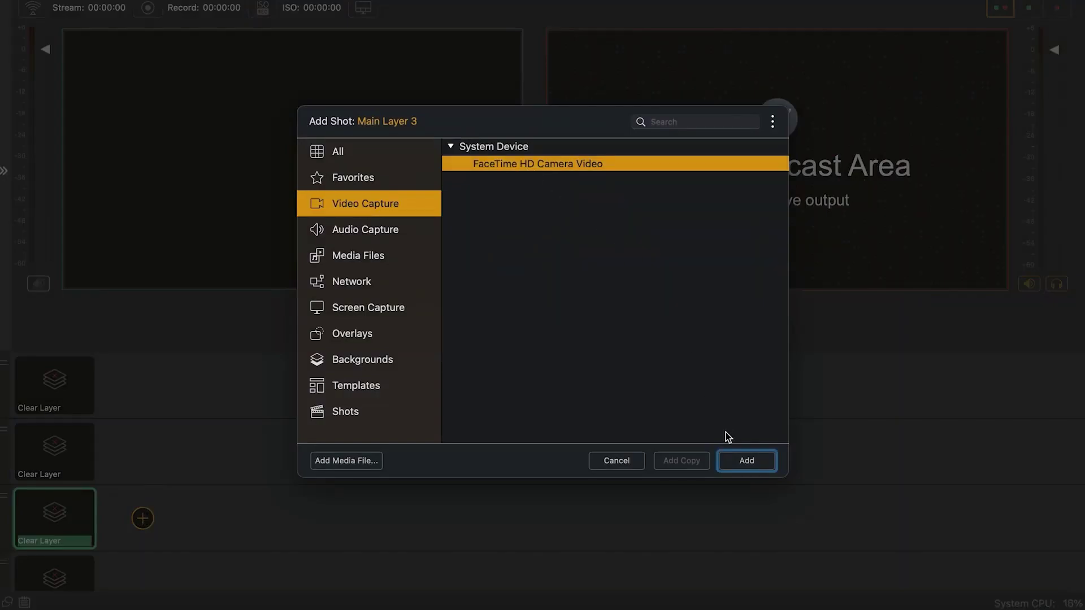
left_click(731, 462)
- Add the MacBook Pro Microphone Audio as a shot on Main Layer 5
scroll(318, 471, "down", 2)
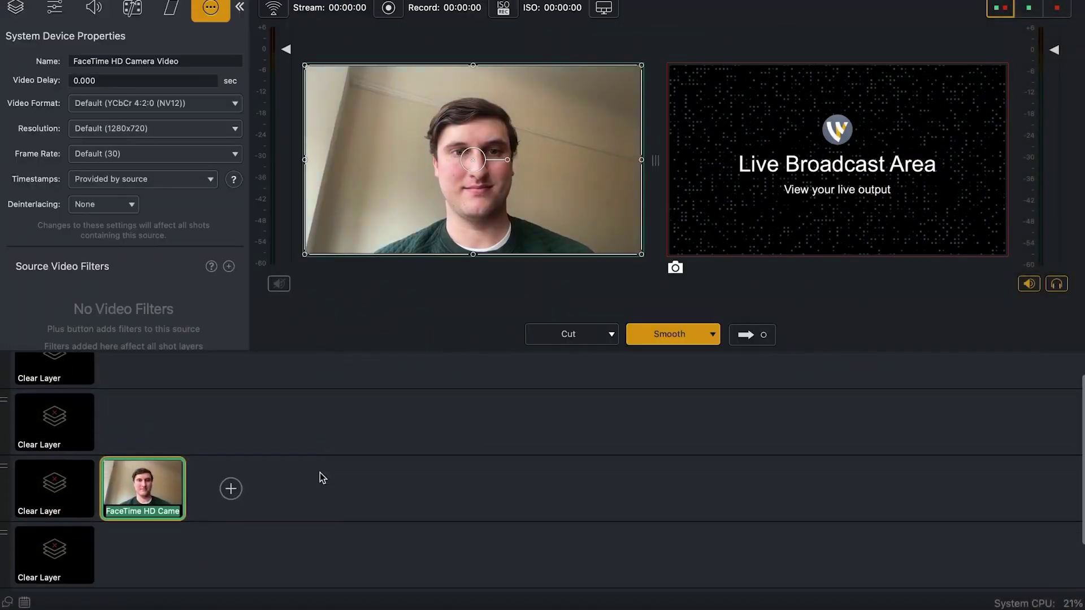
scroll(320, 472, "down", 2)
left_click(143, 558)
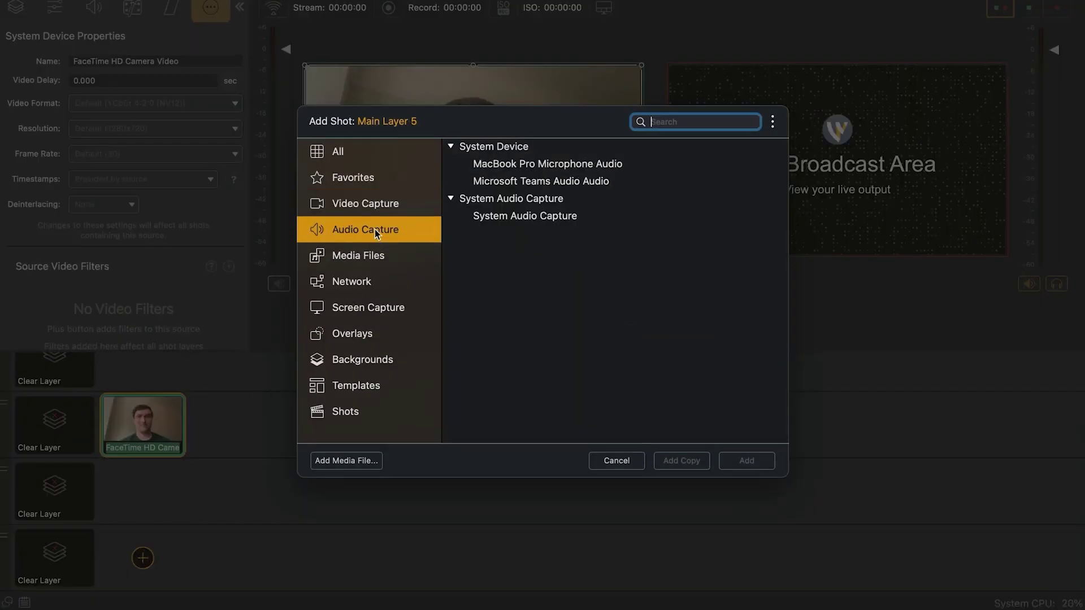
left_click(520, 165)
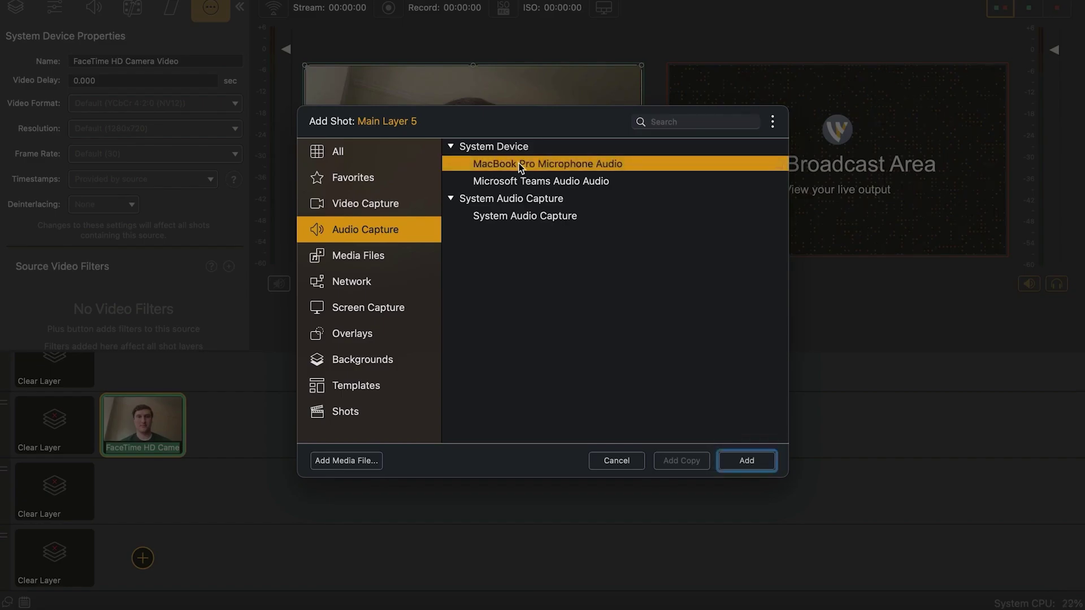
left_click(746, 463)
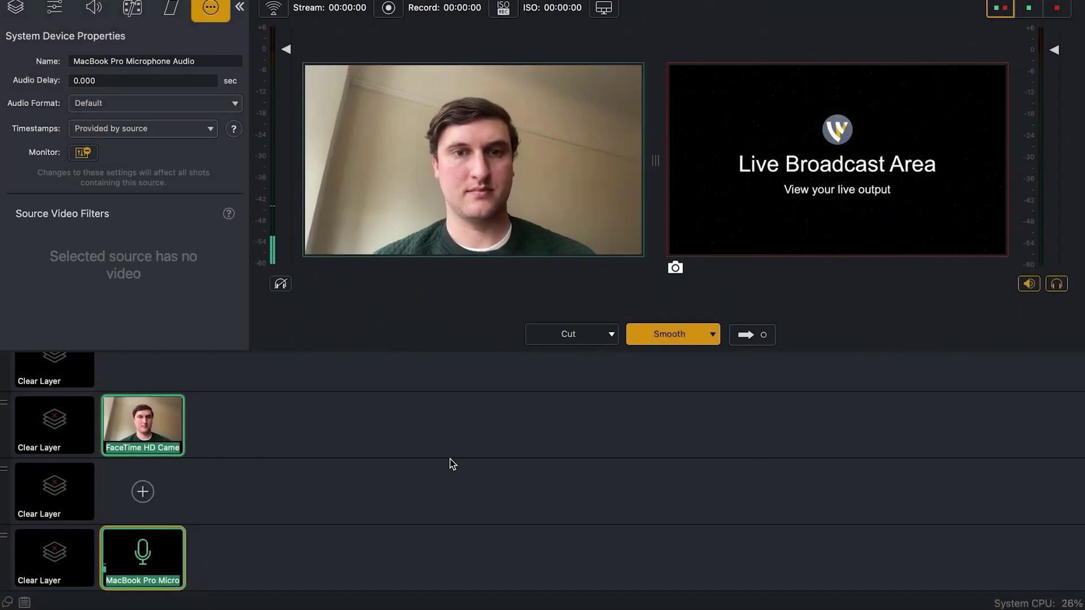
- Add the Koh Wai Island Trat stock clip as a shot on Main Layer 3
left_click(231, 425)
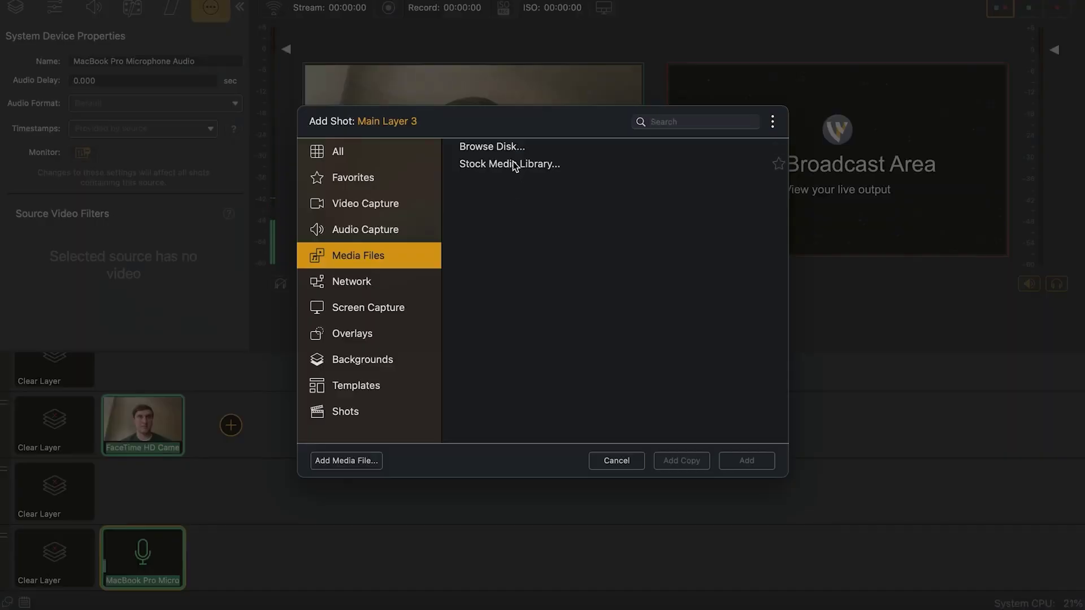
left_click(747, 462)
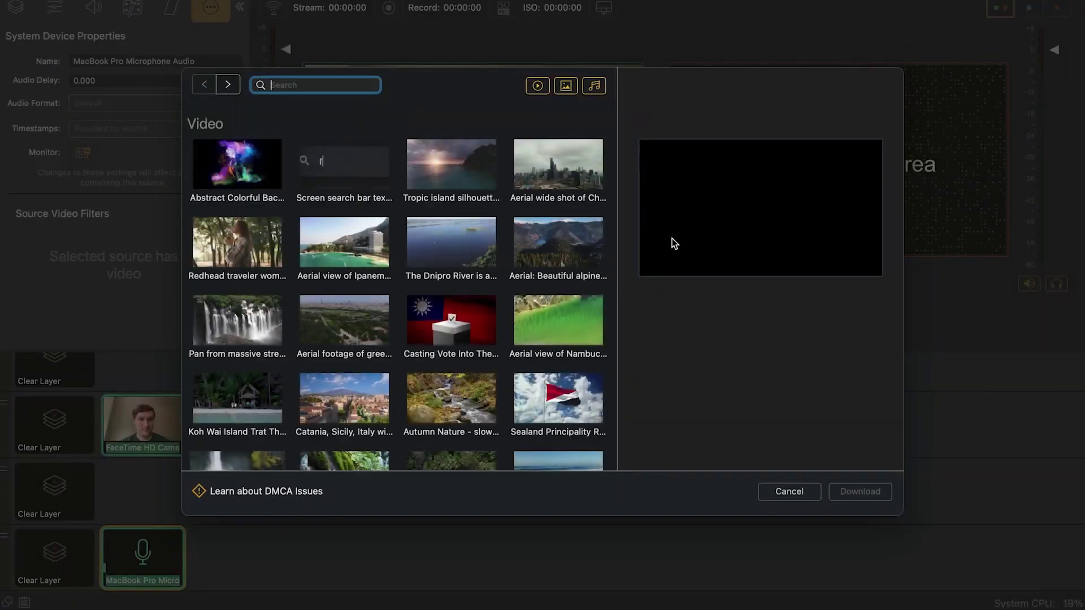
scroll(568, 243, "down", 3)
left_click(451, 362)
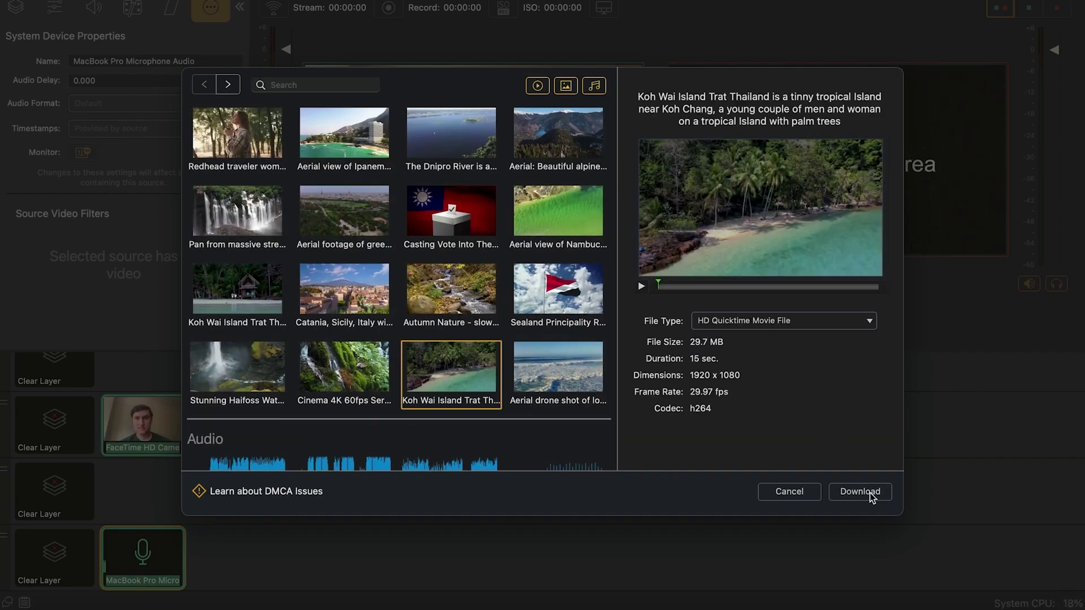
left_click(860, 492)
- Add the Broadcast Audio.m4a file as a shot on Main Layer 4
left_click(230, 371)
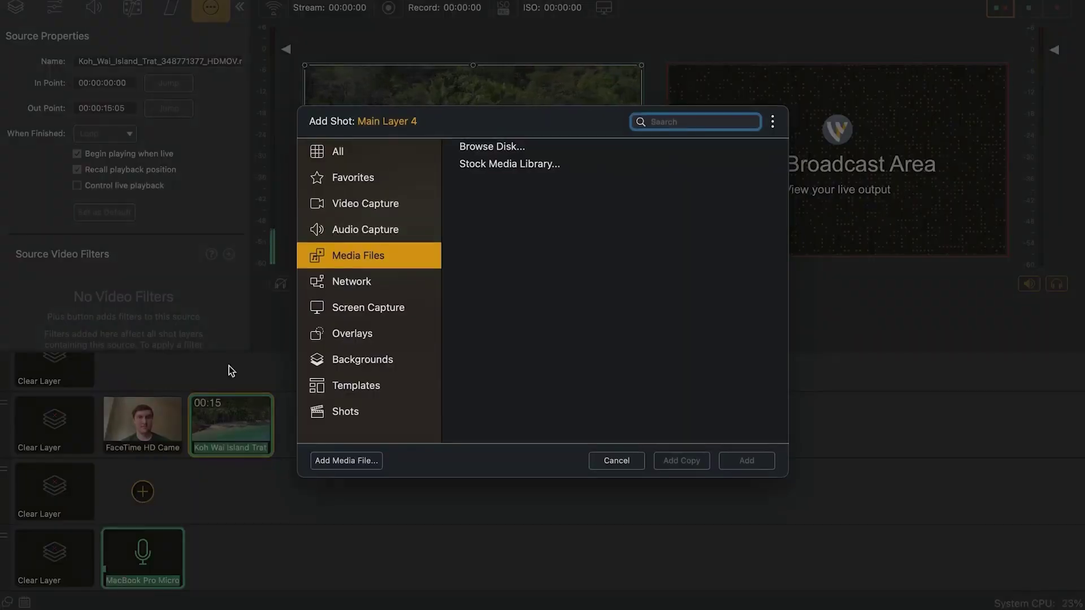
left_click(746, 460)
left_click(488, 207)
left_click(799, 435)
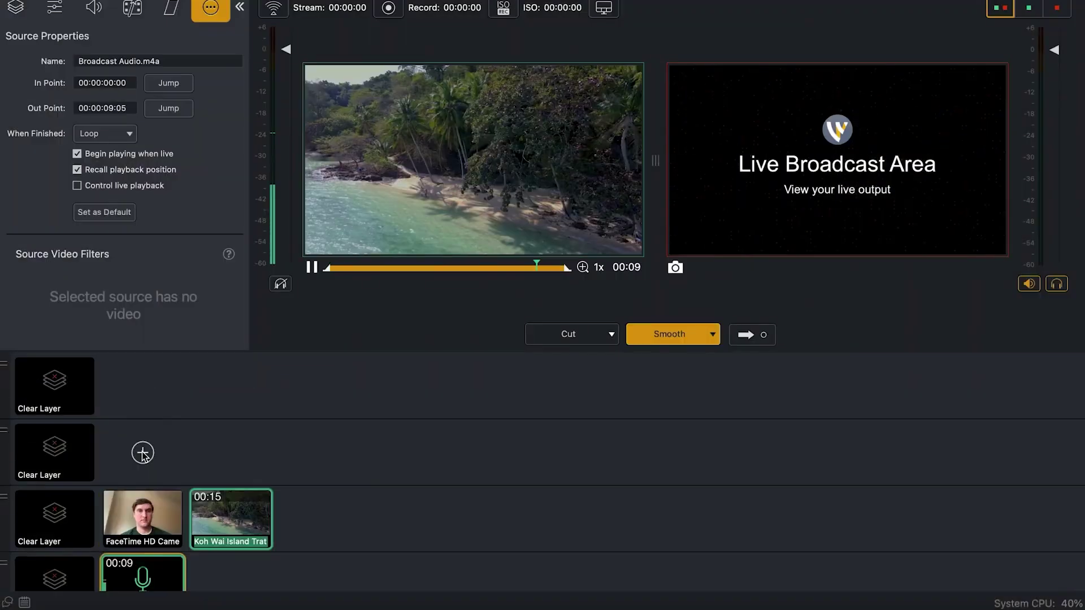
- Start a Main Layer 2 shot and open the Title overlay templates
left_click(143, 452)
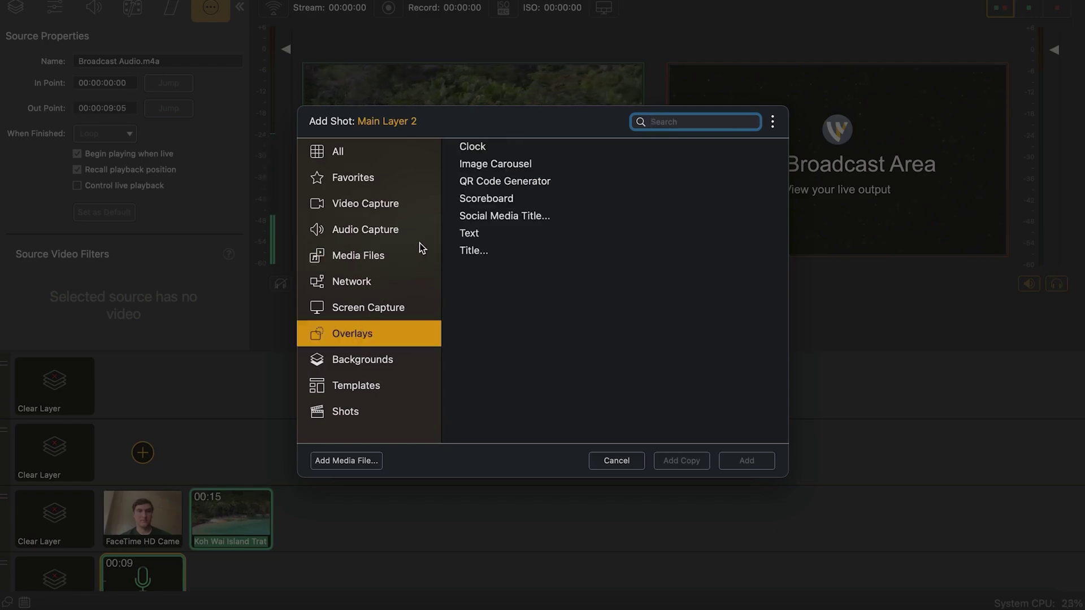
left_click(503, 252)
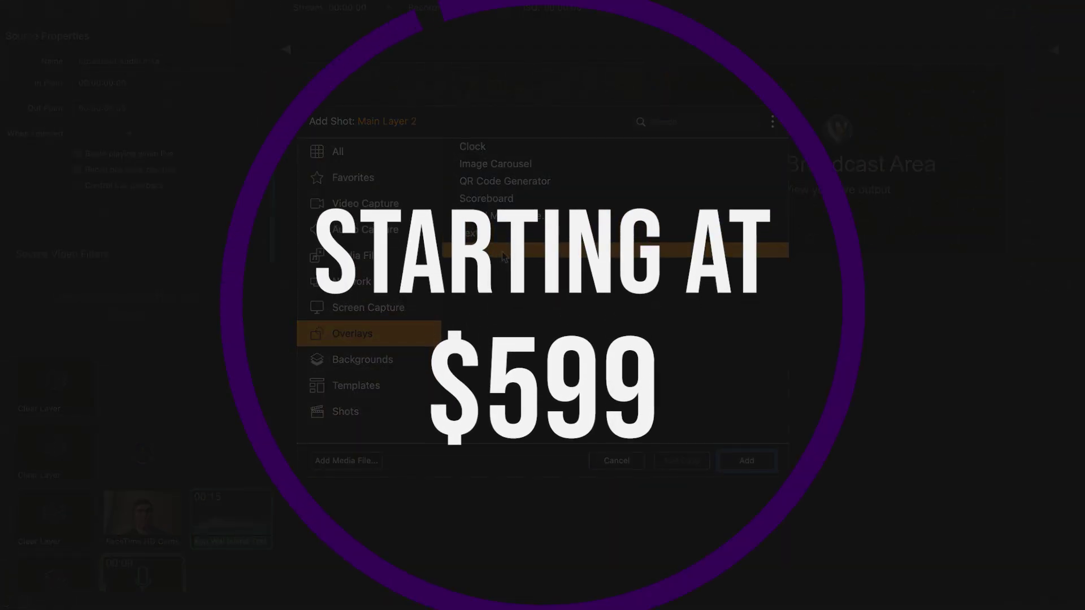
double_click(503, 252)
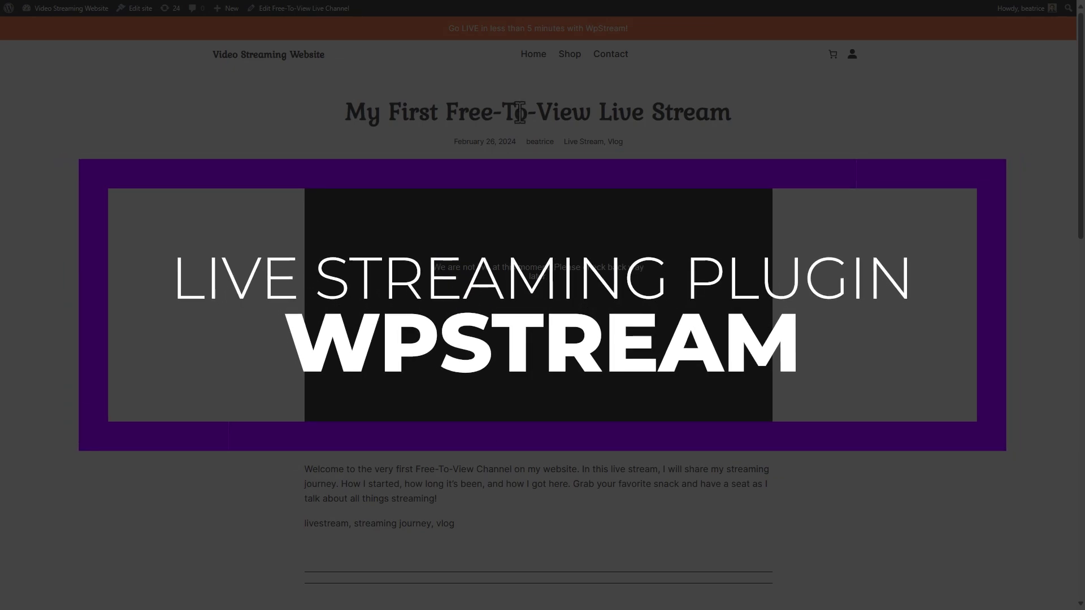
- Open My First Free-To-View Live Stream from the live channels list and launch its webcam broadcaster
left_click(9, 13)
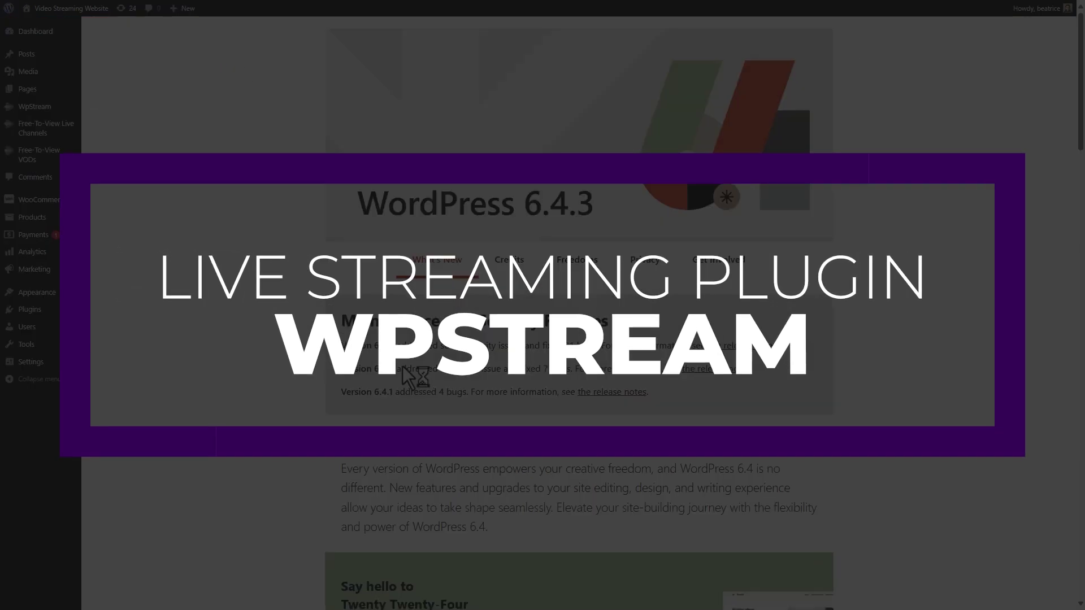
mouse_move(66, 135)
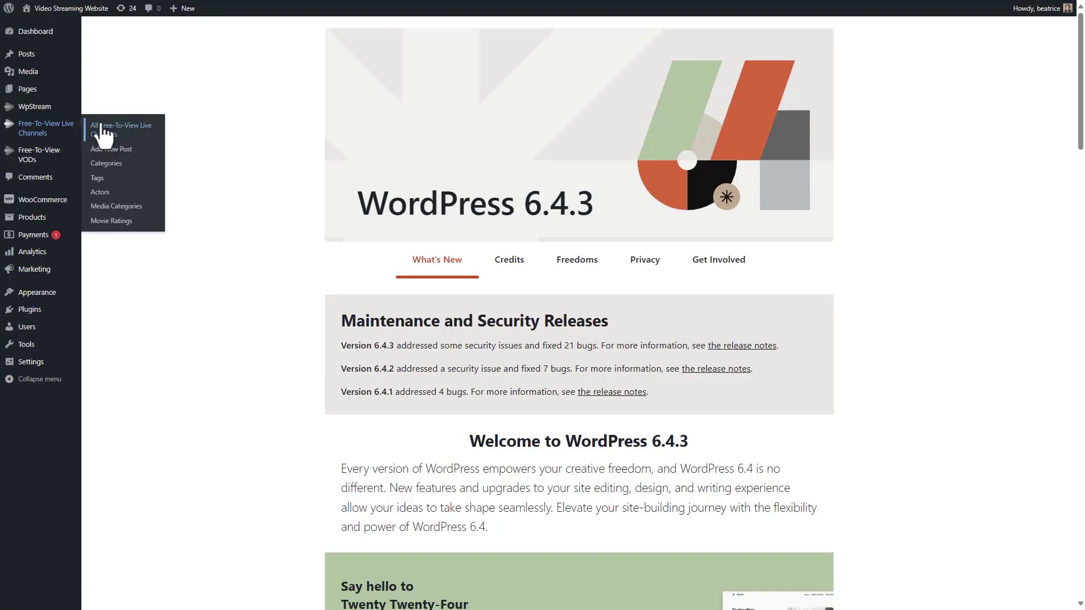
left_click(121, 129)
left_click(150, 117)
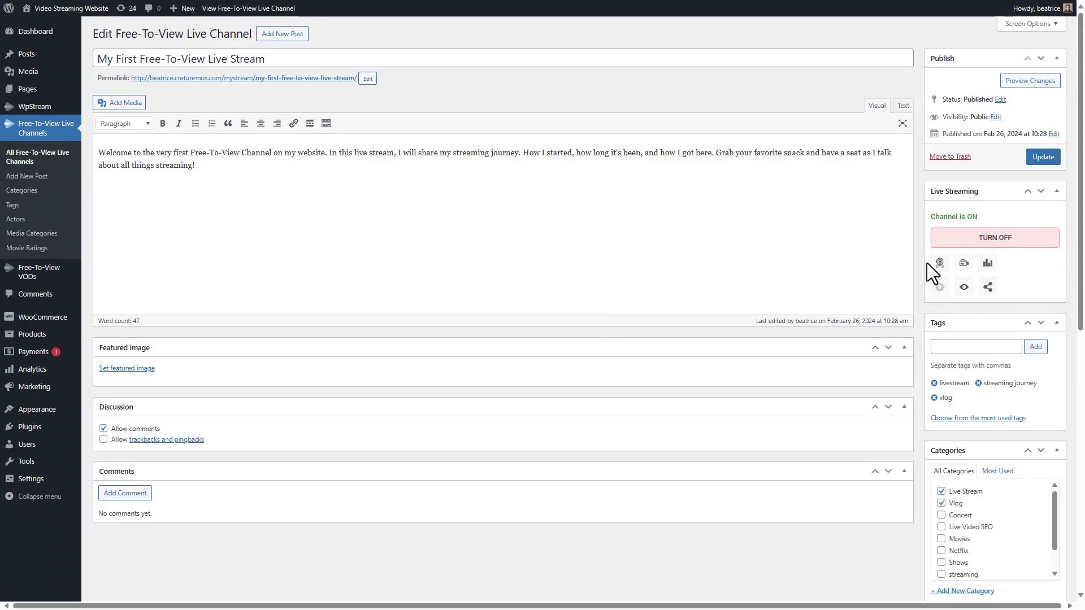
left_click(940, 264)
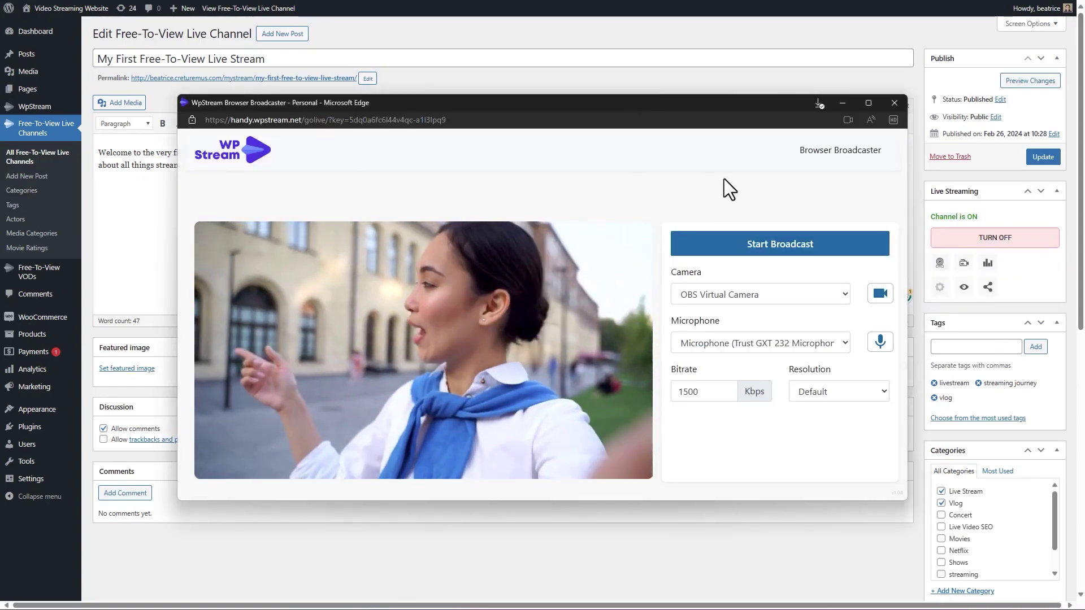
- Start the webcam broadcast, view the live post on the public site, then stop broadcasting
left_click(790, 249)
left_click(842, 102)
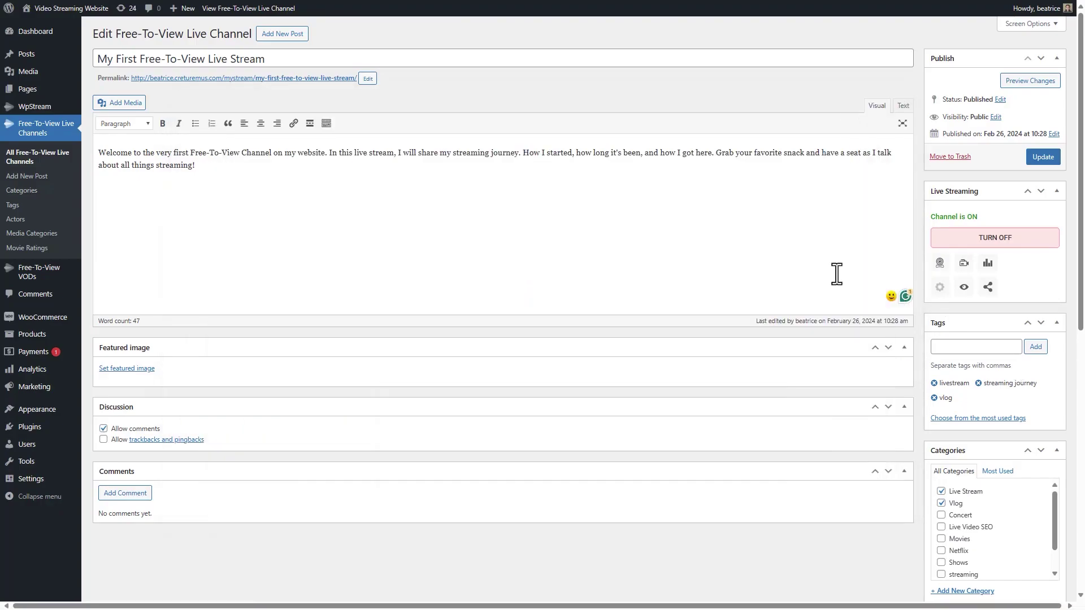
left_click(964, 287)
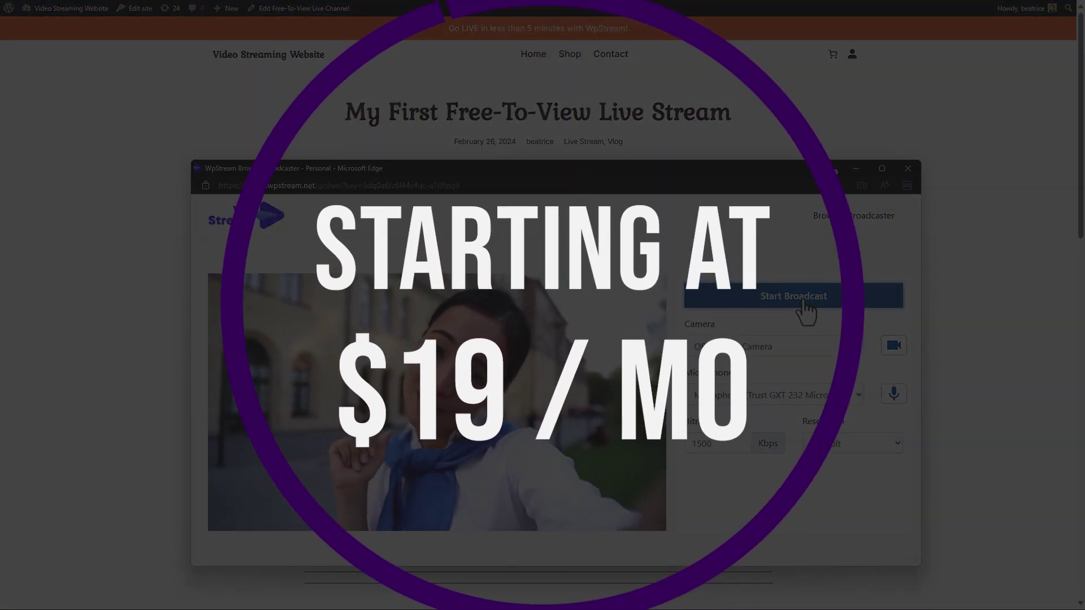
left_click(804, 302)
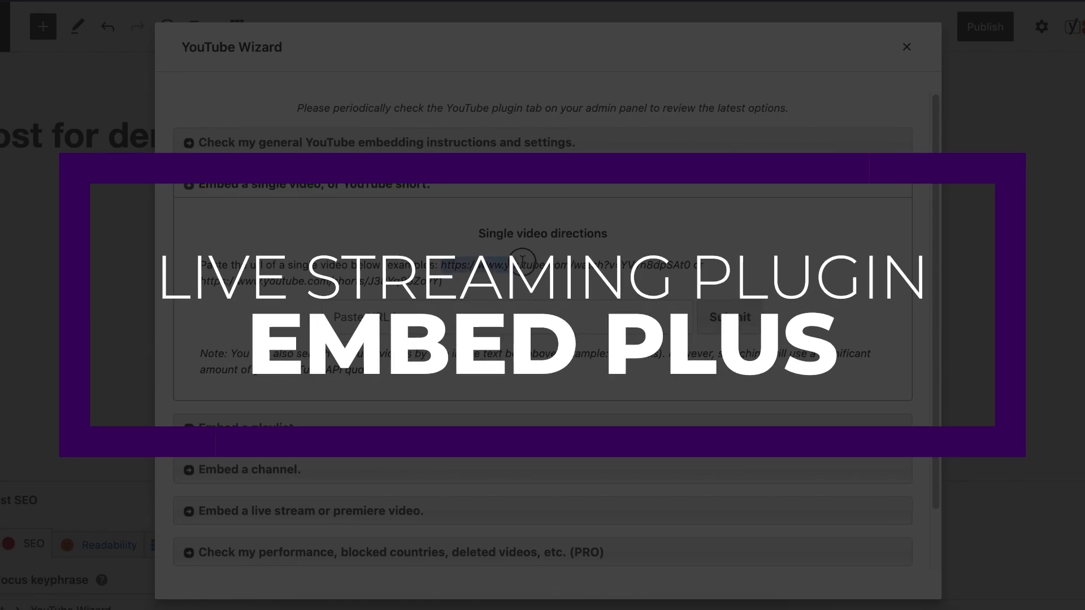
- Copy the example TED URL into the YouTube Wizard and insert 'Underwater astonishments' into the post
left_click_drag(522, 261, 676, 265)
key("ctrl+c")
left_click(622, 317)
key("ctrl+v")
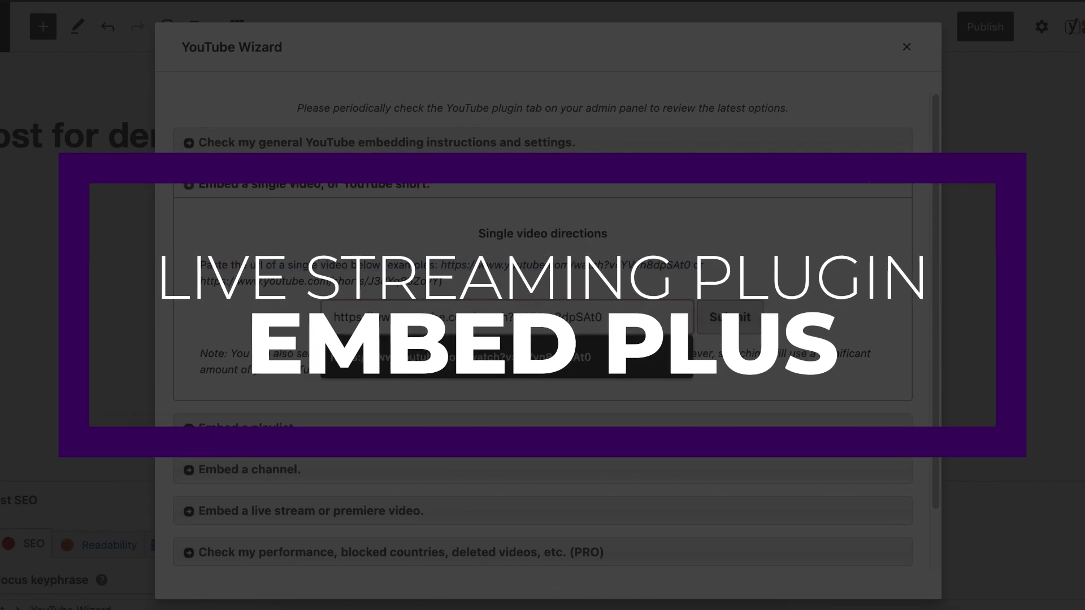
left_click(731, 318)
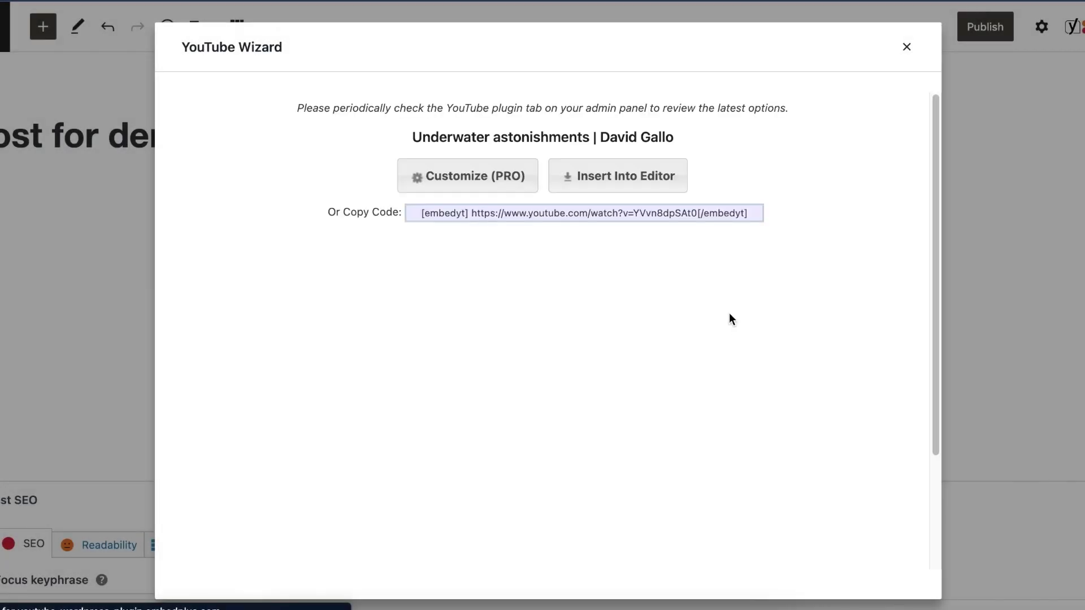
scroll(734, 142, "down", 2)
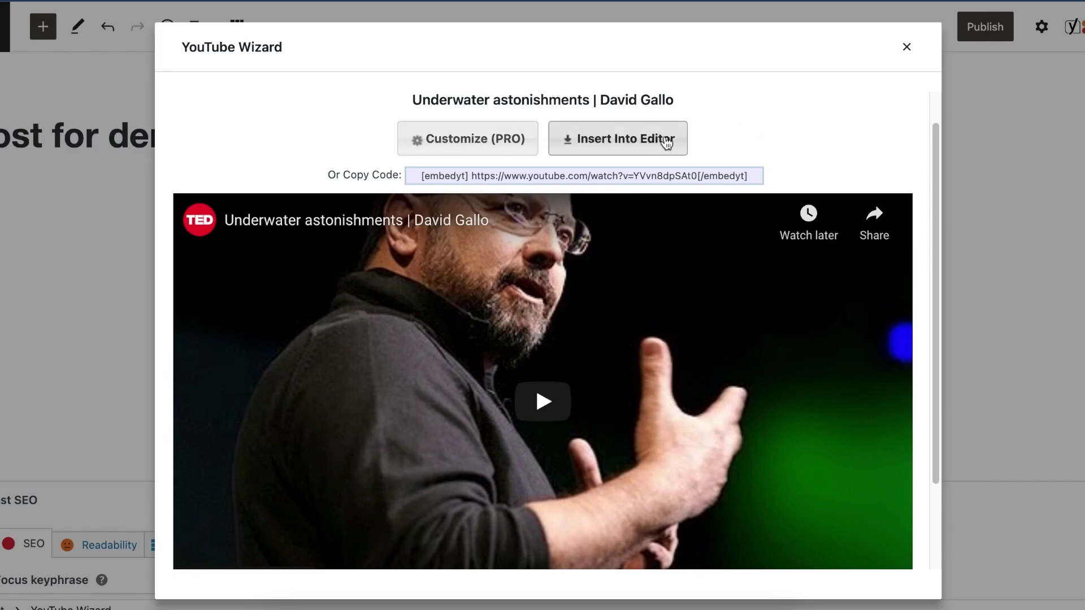
left_click(626, 142)
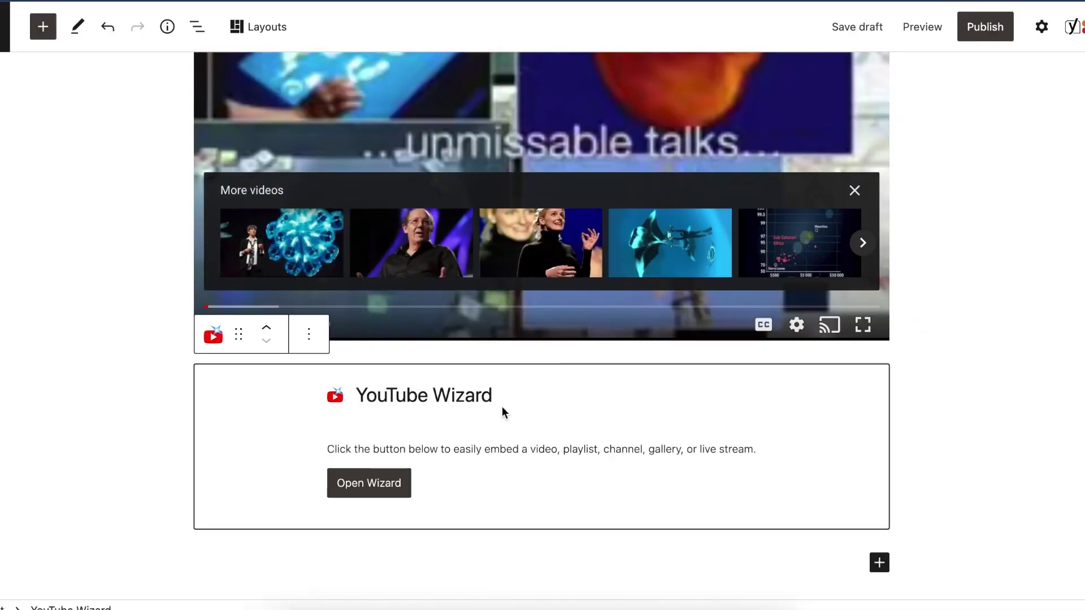
- Reopen the YouTube Wizard, drag the example channel URL into Embed a channel, and fetch Monterey Bay Aquarium
left_click(361, 495)
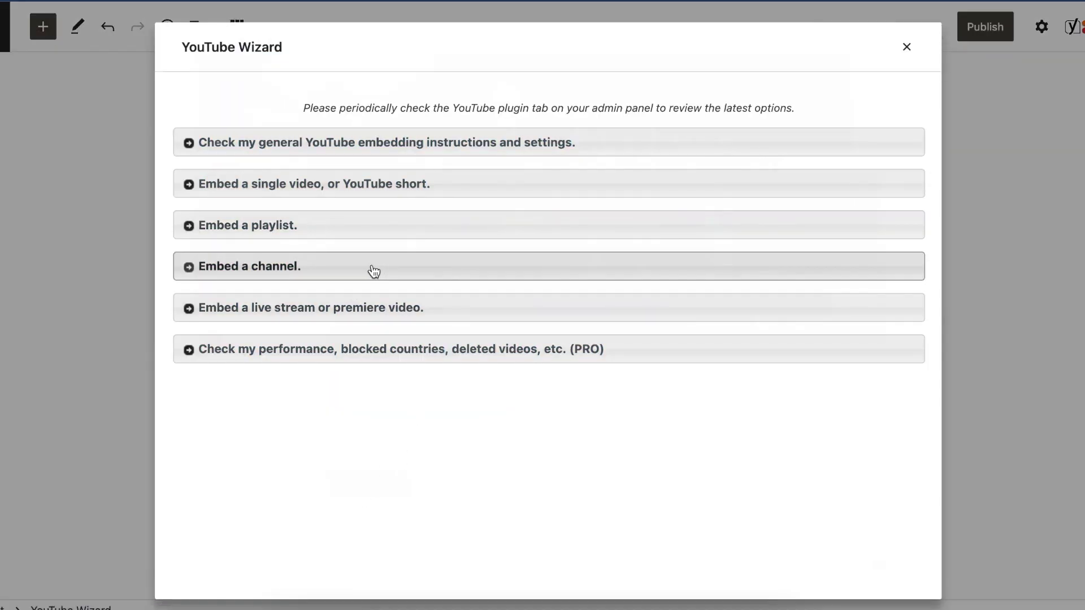
left_click(374, 272)
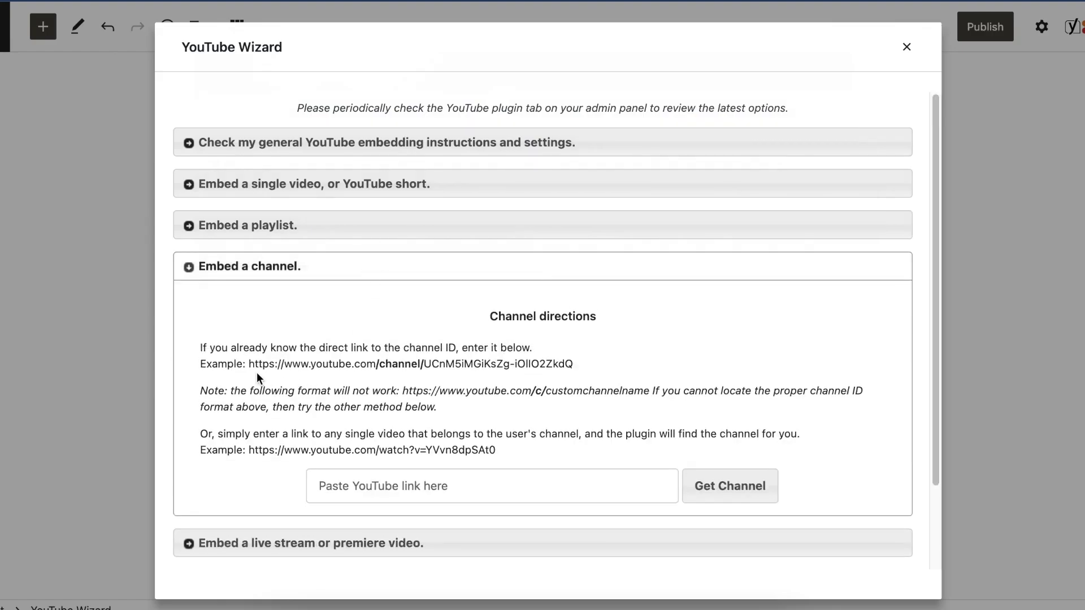
left_click_drag(389, 372, 621, 495)
left_click(746, 489)
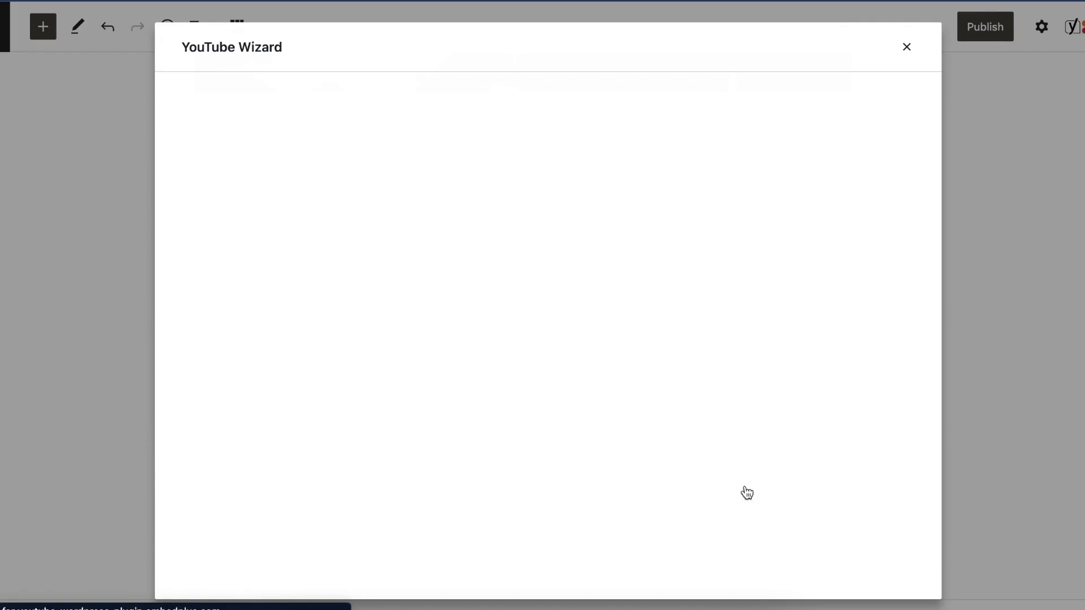
scroll(746, 491, "down", 3)
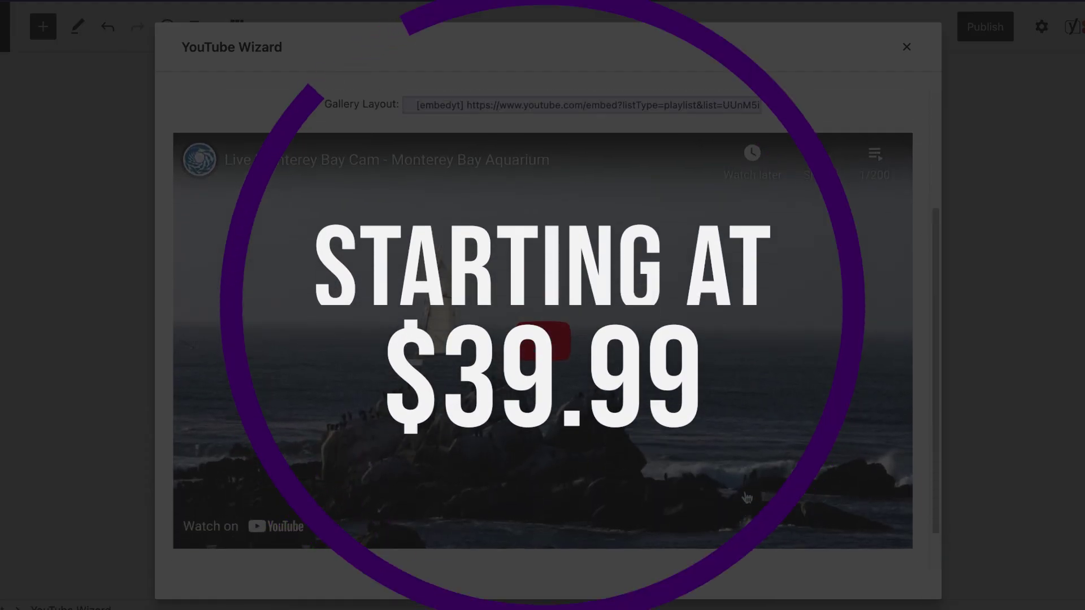
scroll(747, 497, "up", 3)
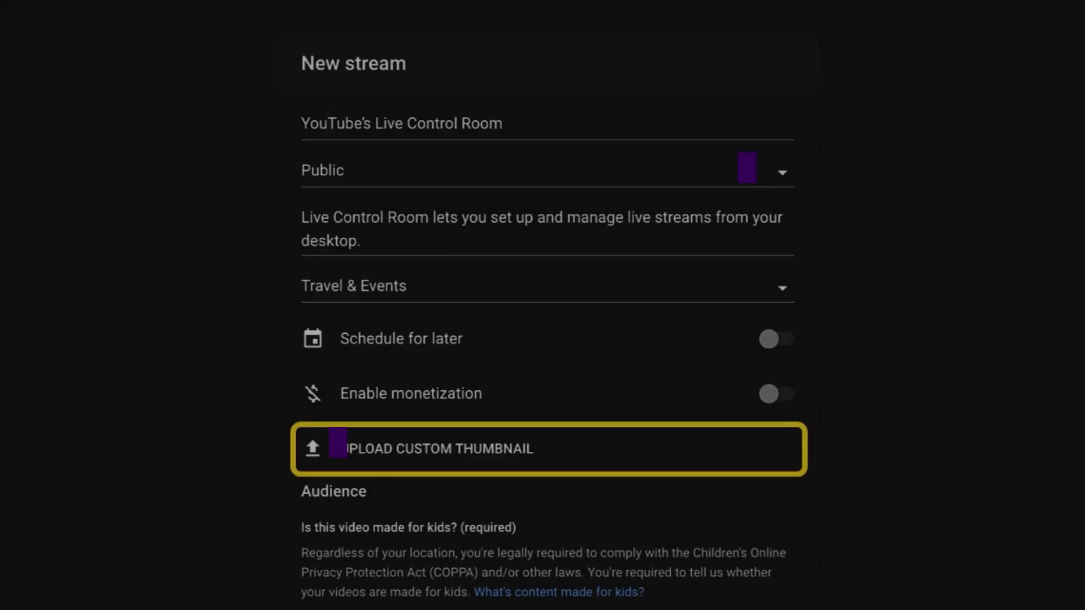
scroll(543, 325, "down", 5)
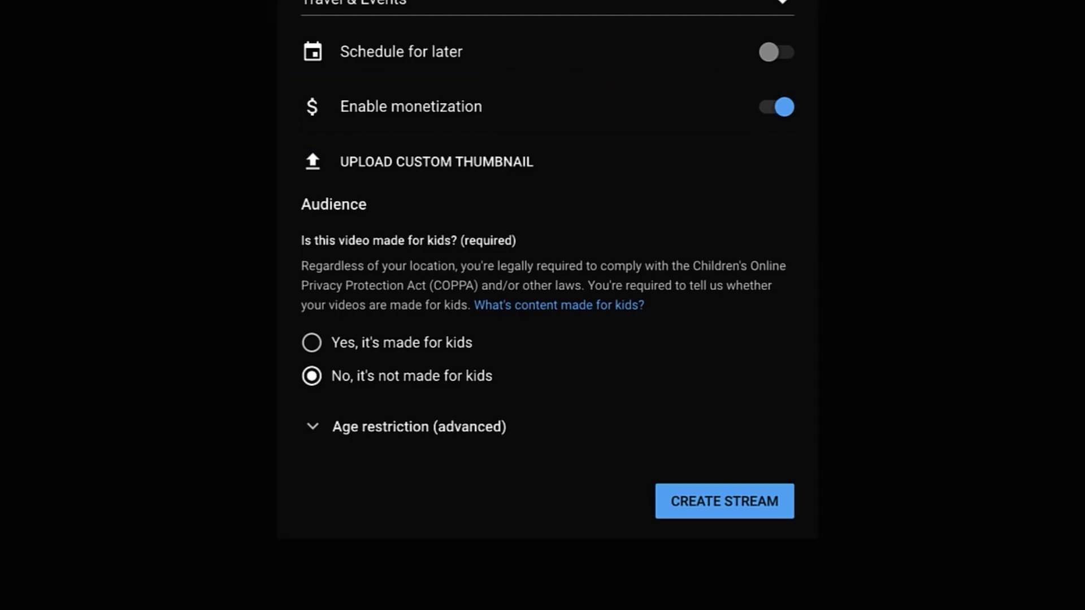
- Create the new live stream, review its details, and copy the stream key
left_click(727, 502)
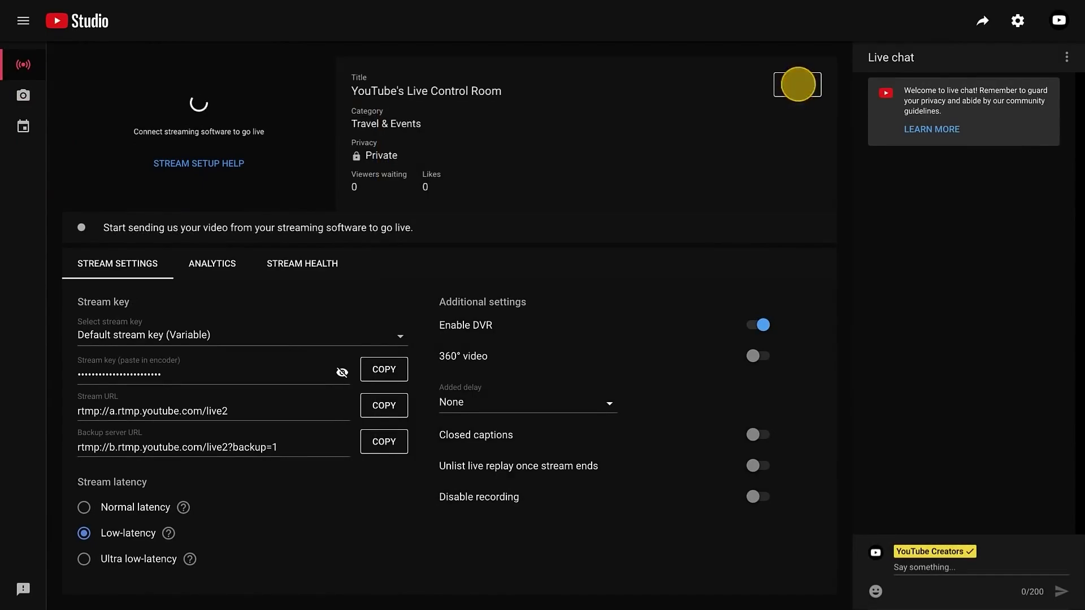
left_click(797, 84)
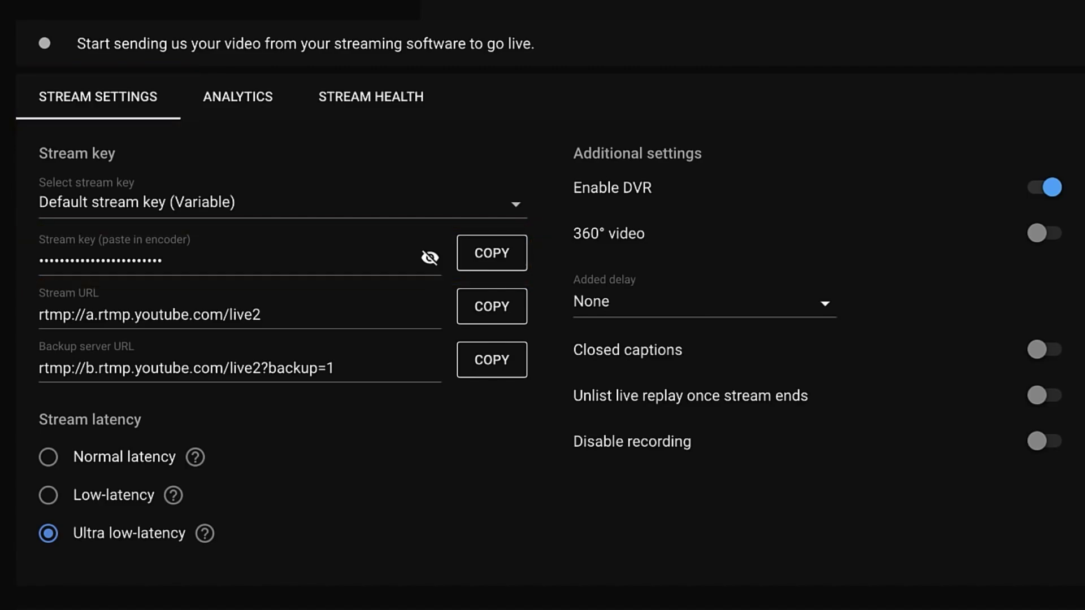
left_click(486, 252)
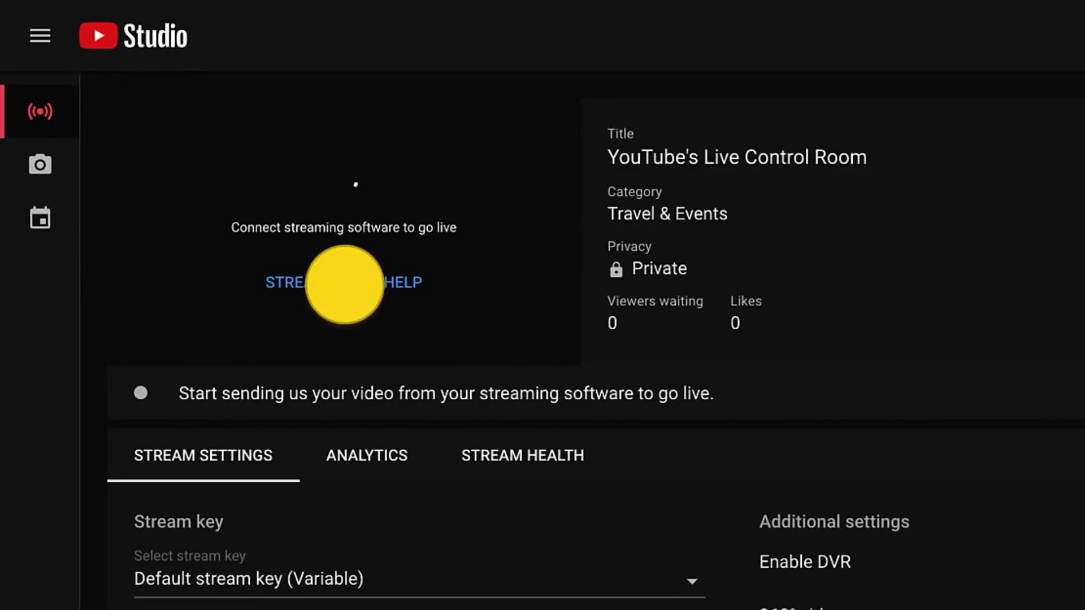
- Open the stream setup help, then go from the Channel dashboard to the live control room
left_click(344, 282)
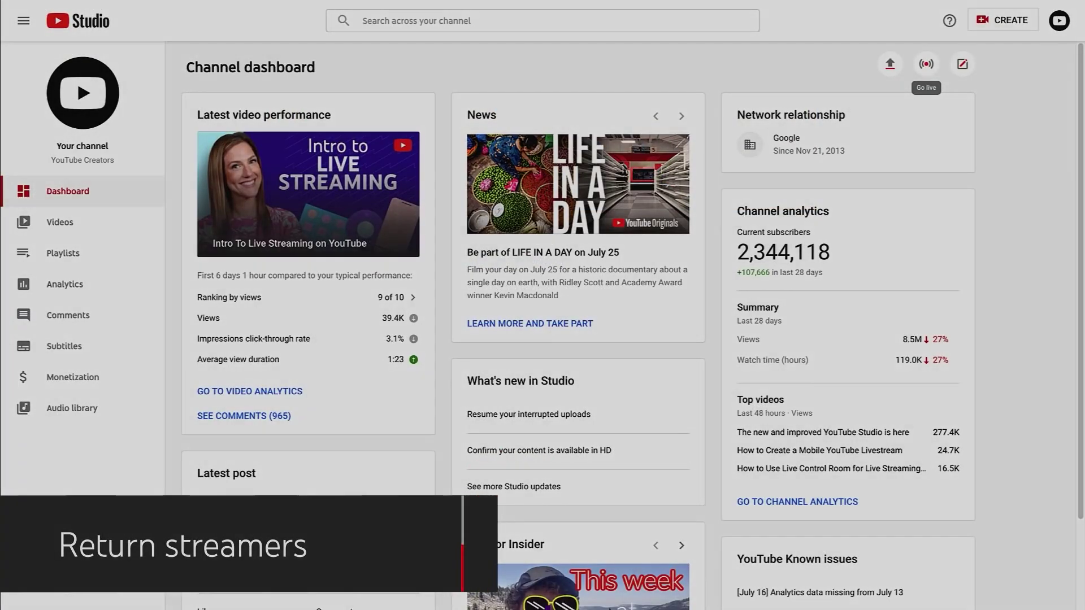
left_click(927, 63)
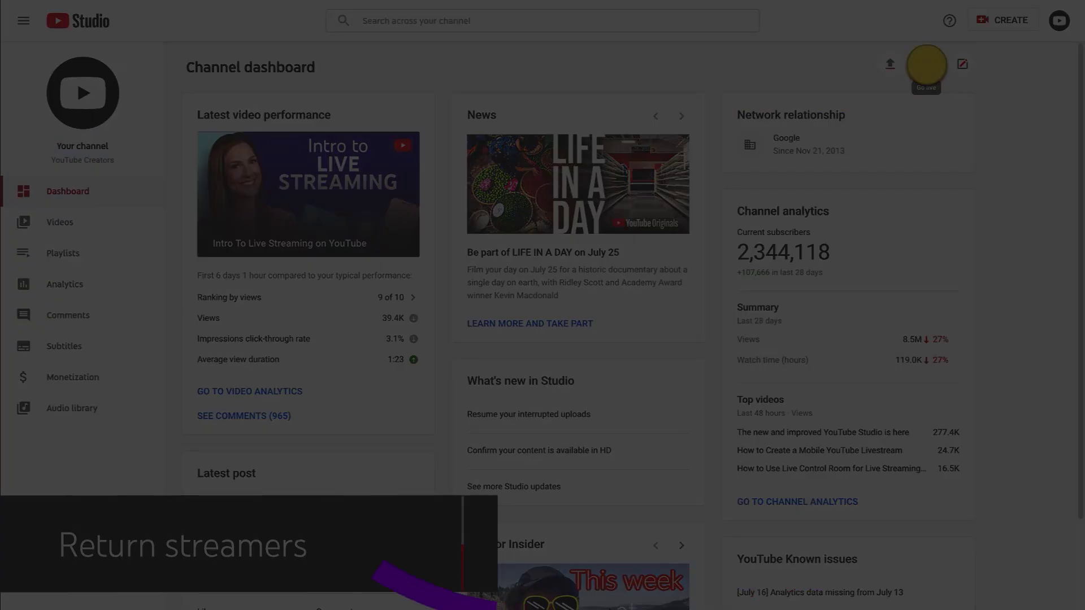